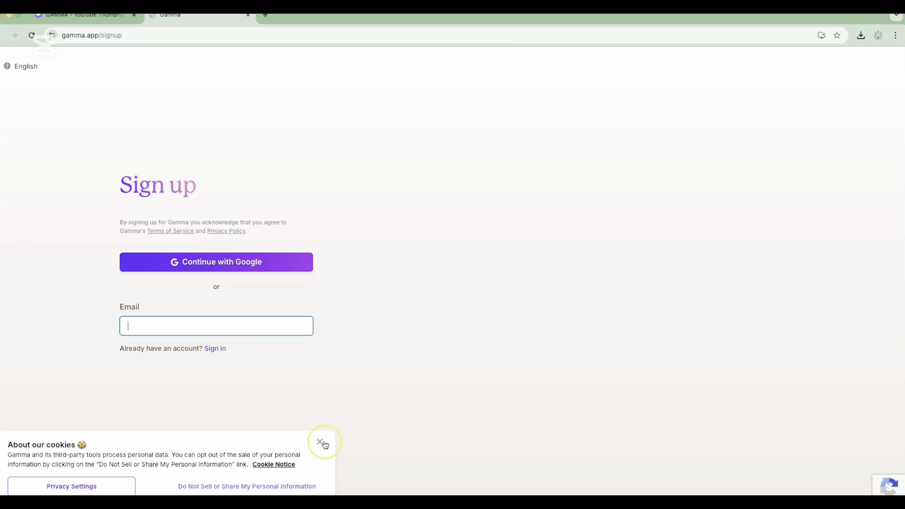
Dismiss the cookie notice and sign up for Gamma with the existing Google account, approving the sign-in request
click(320, 442)
click(216, 268)
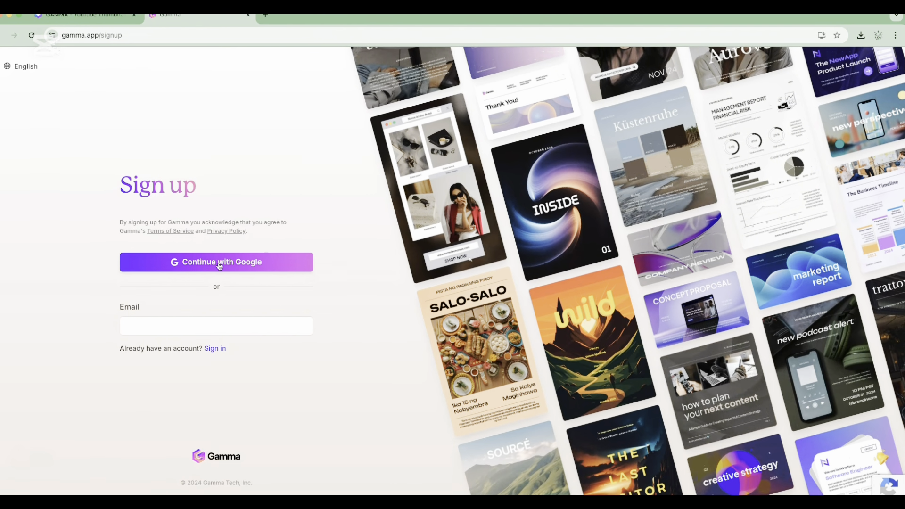
click(219, 264)
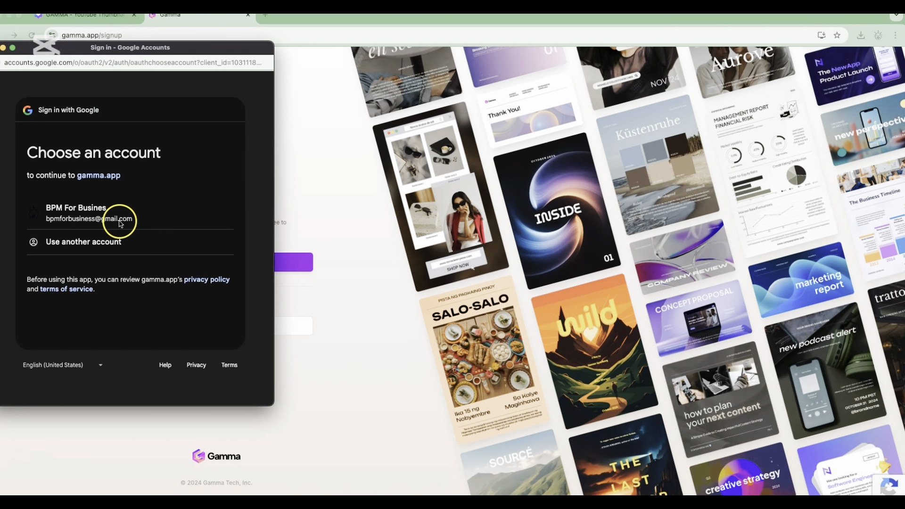
click(122, 219)
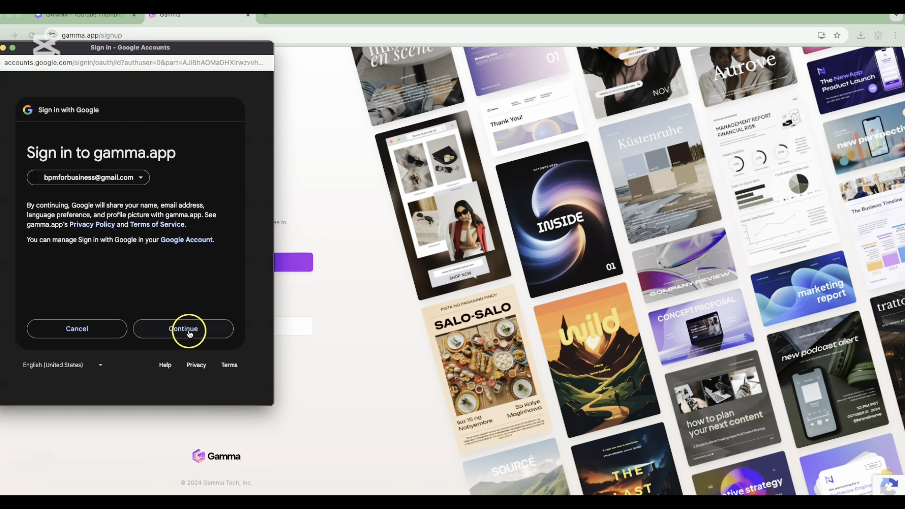
click(187, 330)
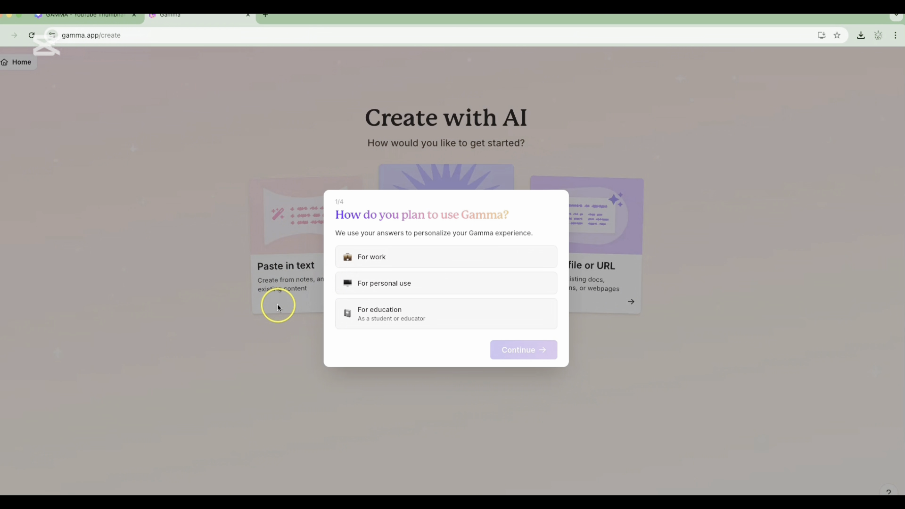
Complete the onboarding survey with For education, As an educator, Other and Not sure yet, leaving the referral source unanswered
click(375, 315)
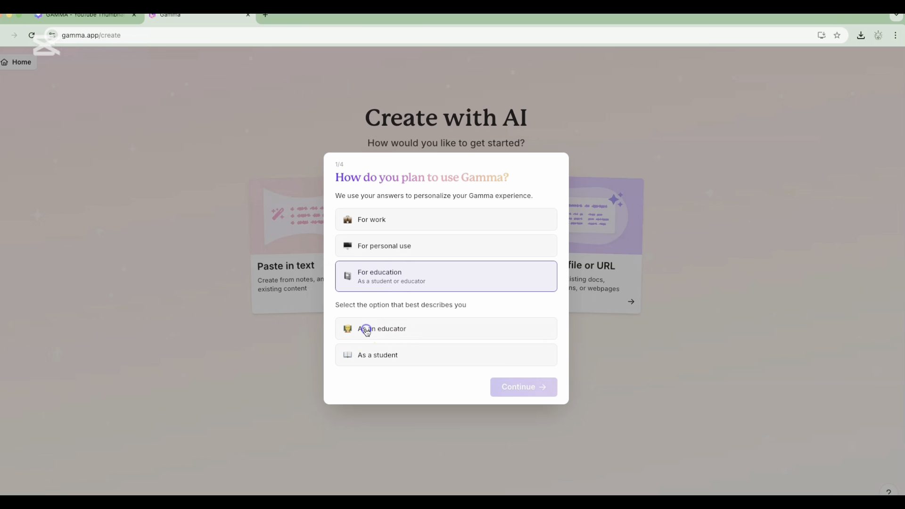
click(366, 330)
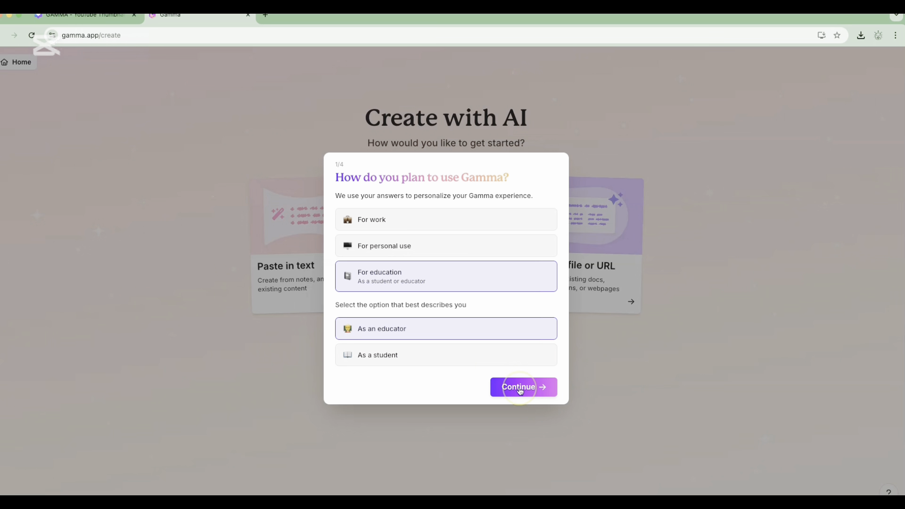
click(519, 390)
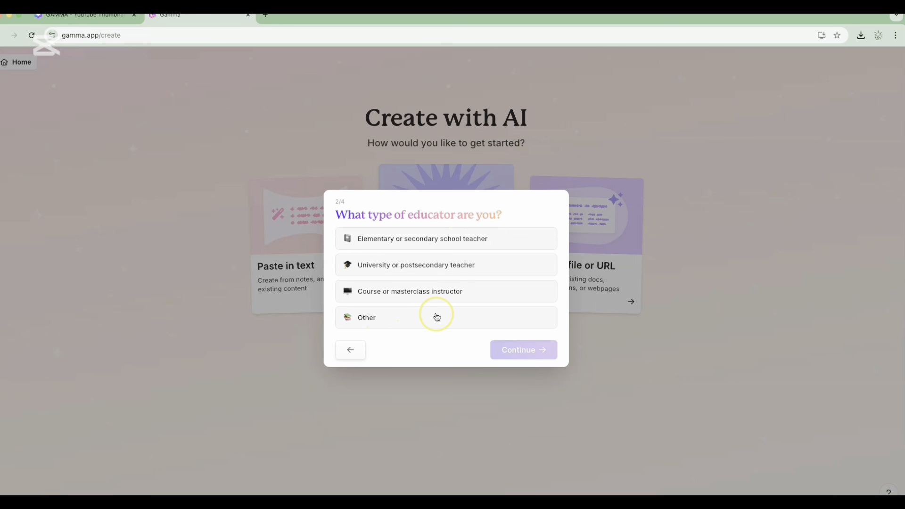
click(371, 316)
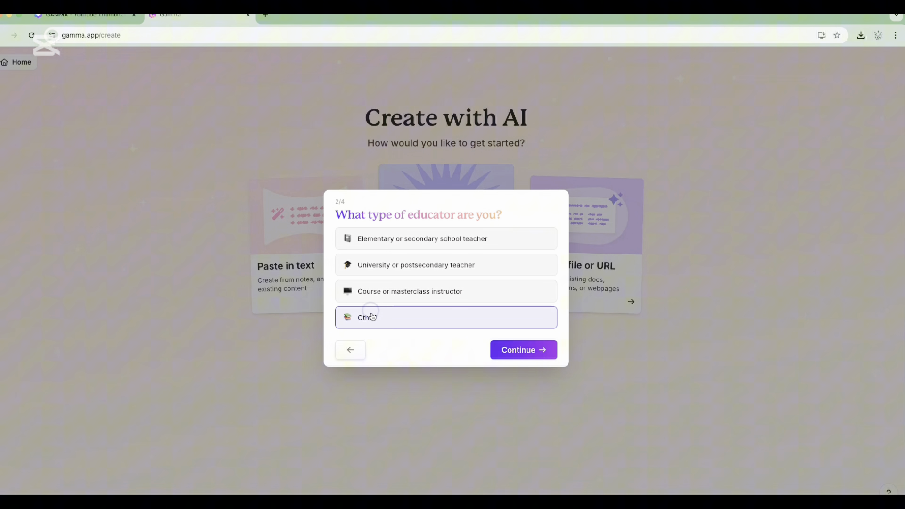
click(516, 350)
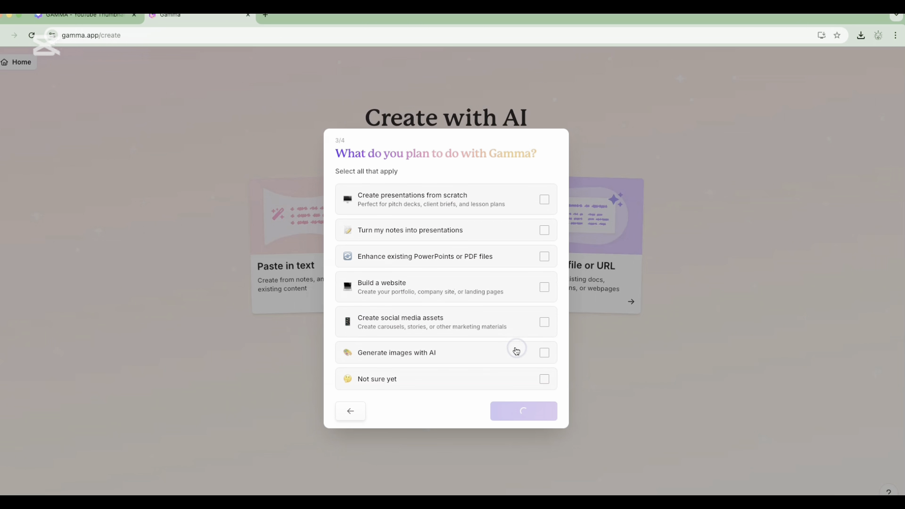
click(544, 379)
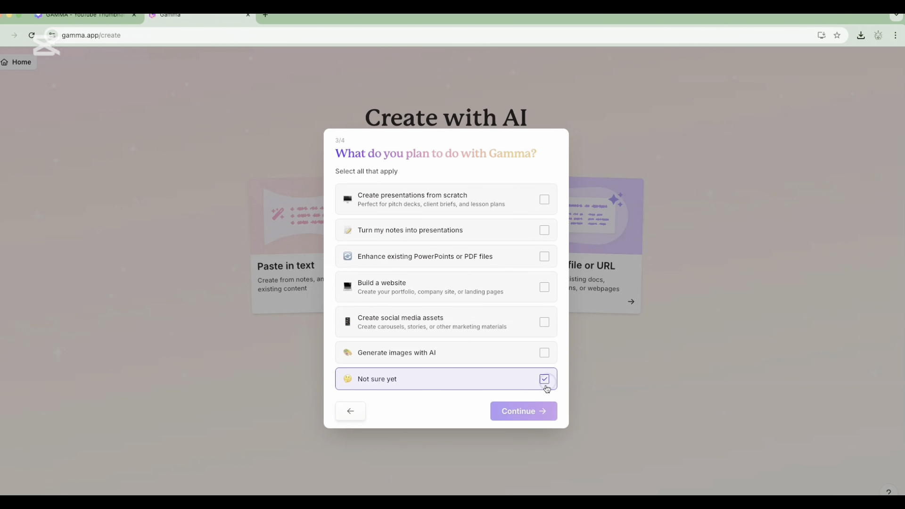
click(530, 410)
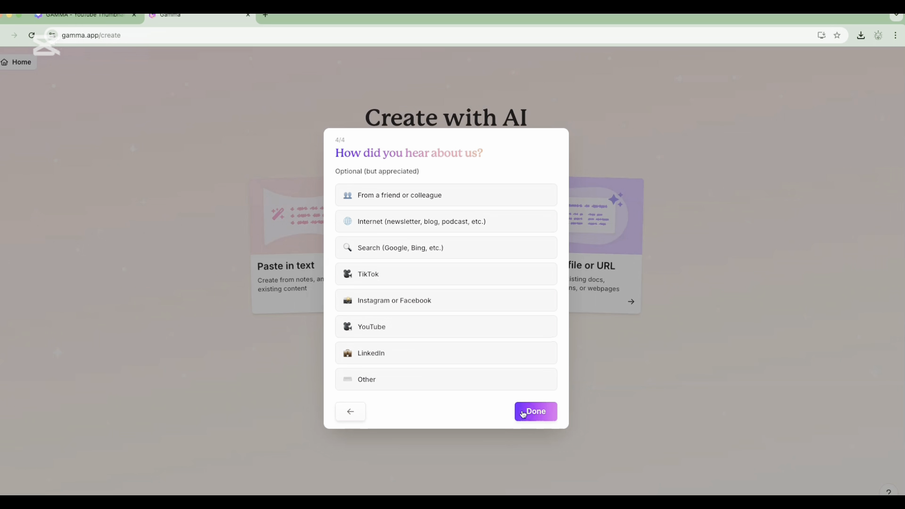
click(529, 411)
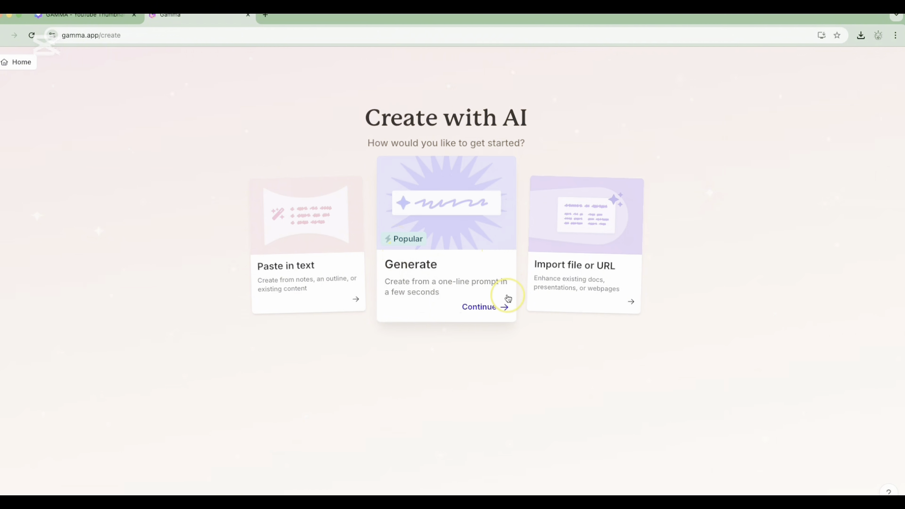
Start AI generation from a one-line prompt with Presentation as the content type
click(485, 311)
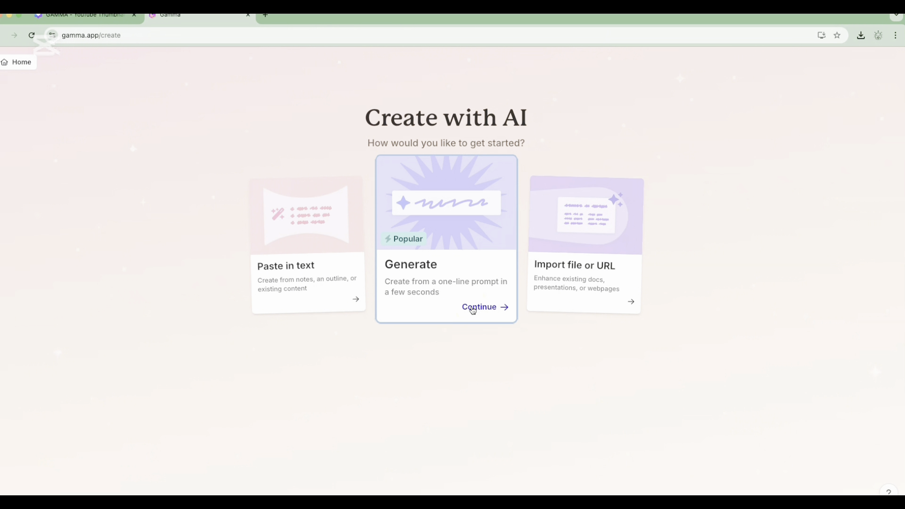
click(477, 307)
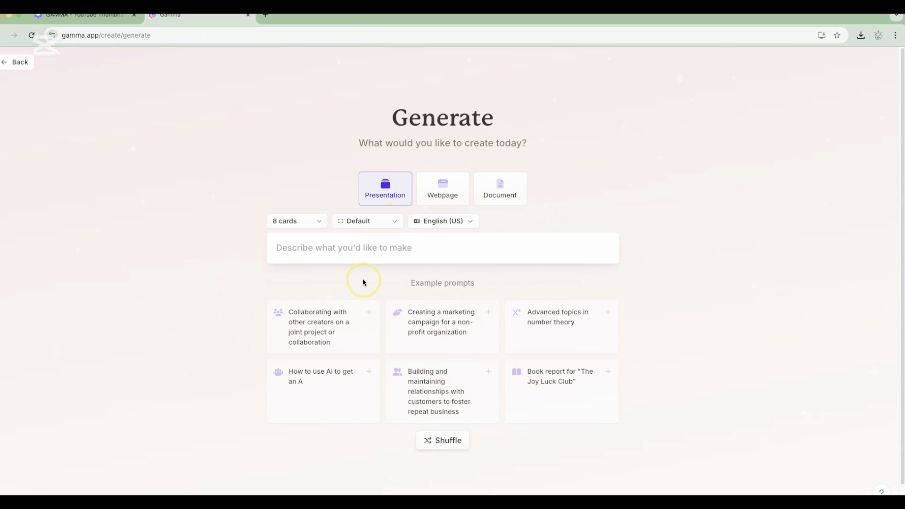
click(382, 194)
click(506, 195)
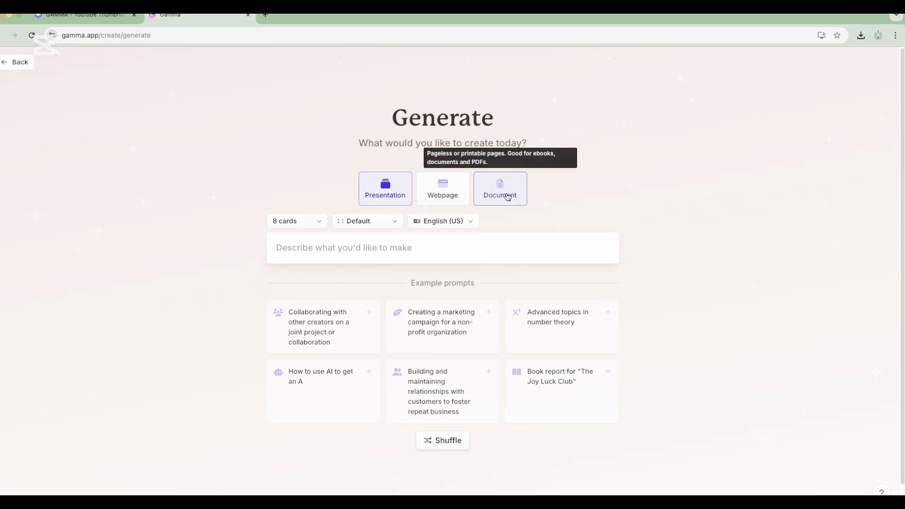
click(489, 258)
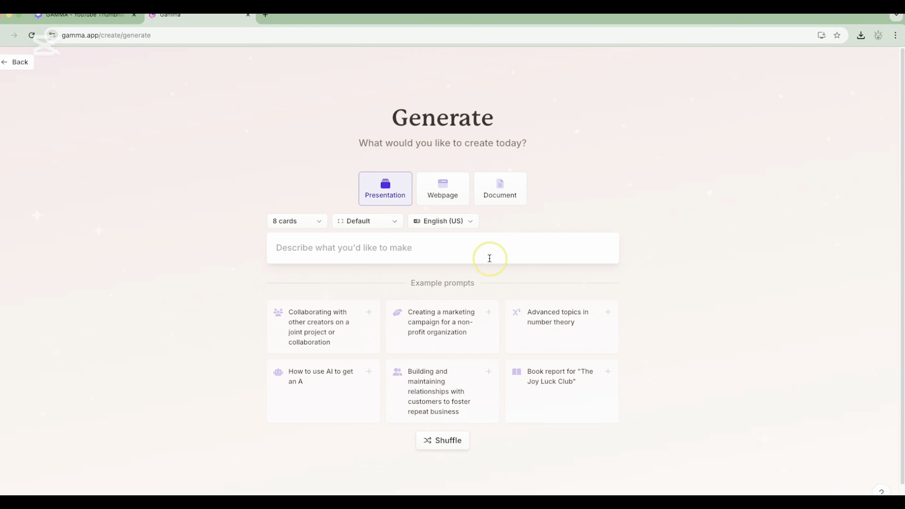
Examine the available card counts, including the paid-plan options, and the example prompts
click(311, 224)
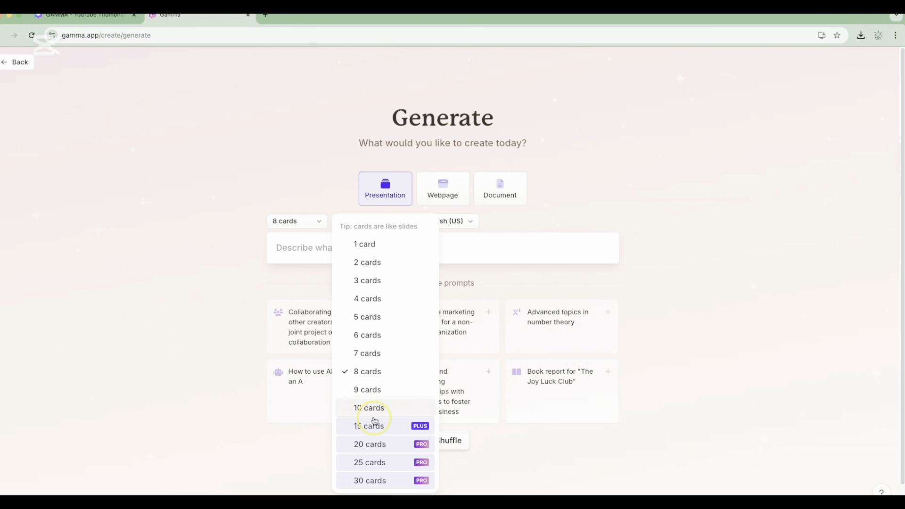
click(371, 429)
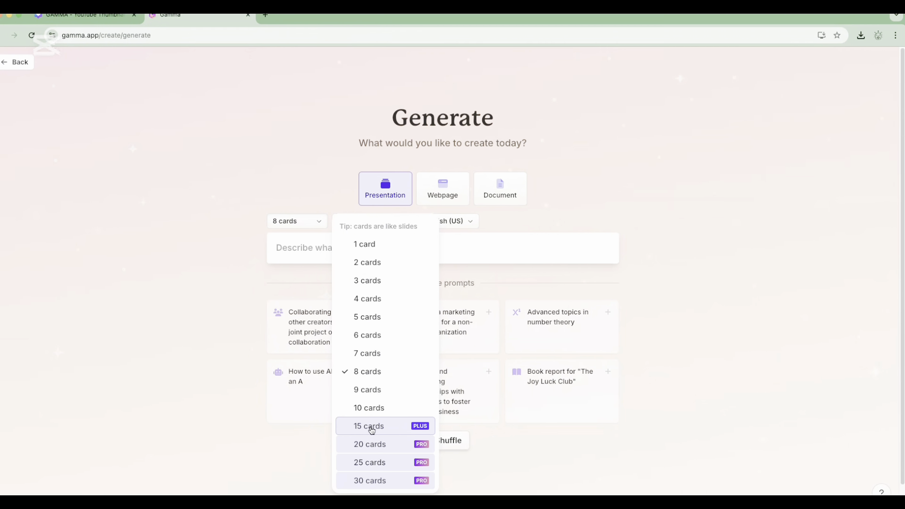
click(367, 450)
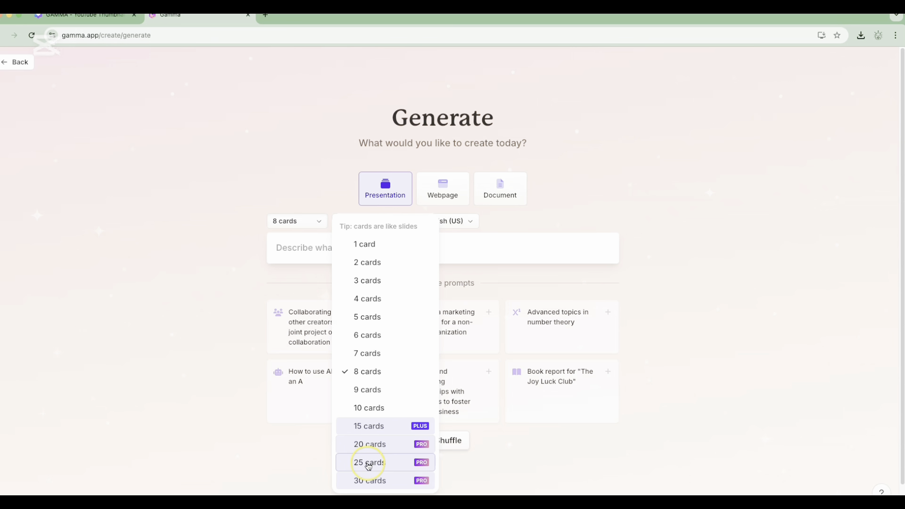
click(359, 488)
click(242, 319)
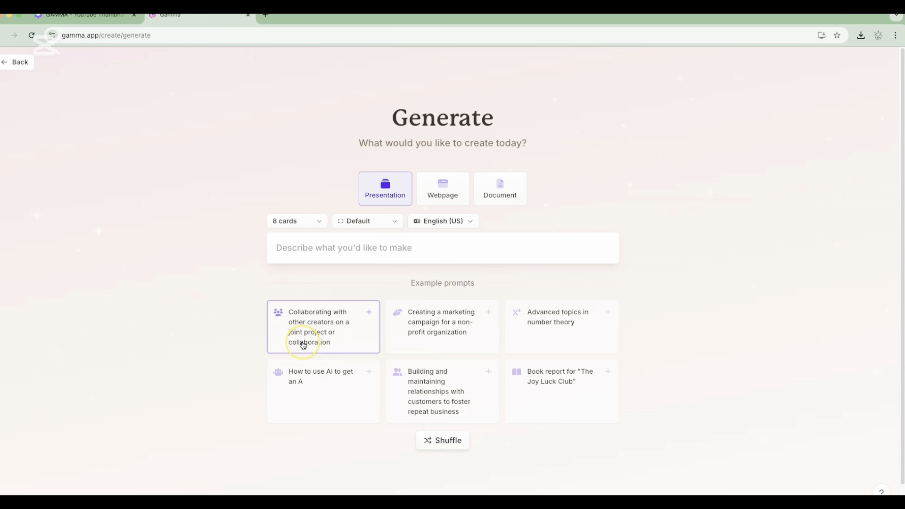
click(344, 342)
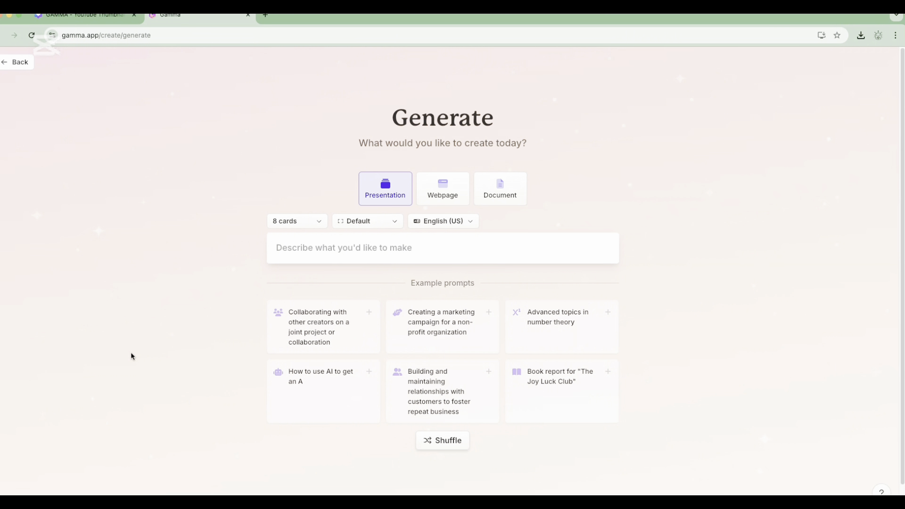
Enter "give me a ppt on places to visit in" as the start of the presentation prompt
click(337, 243)
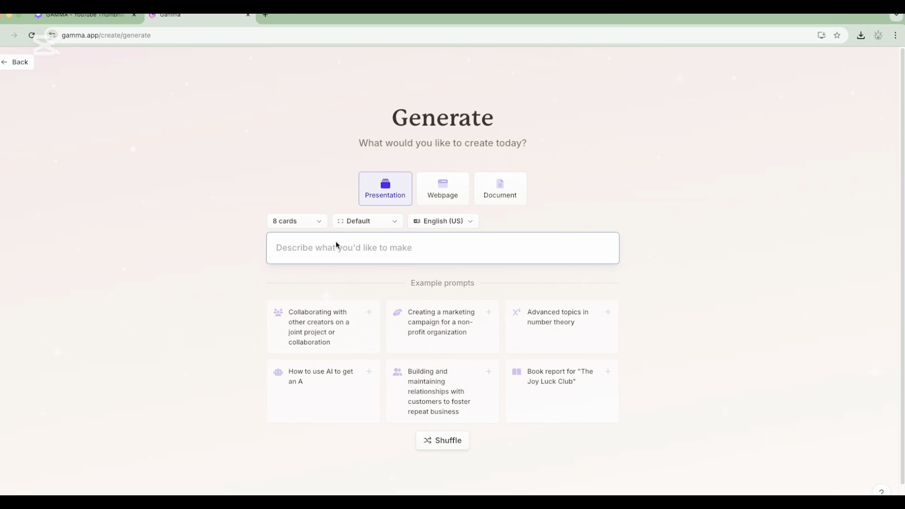
text(gi)
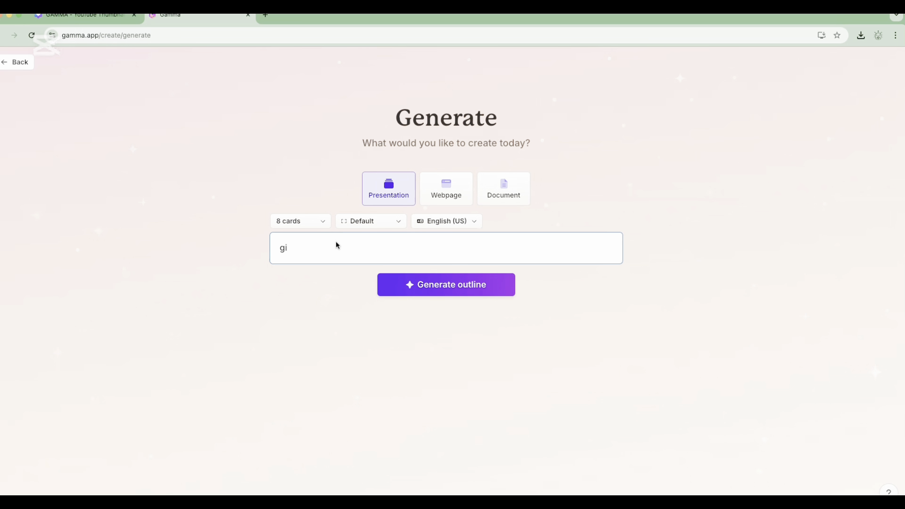
text(ve m)
key(BackSpace)
key(BackSpace)
key(BackSpace)
text(ppt on places to vist)
key(BackSpace)
text(it in)
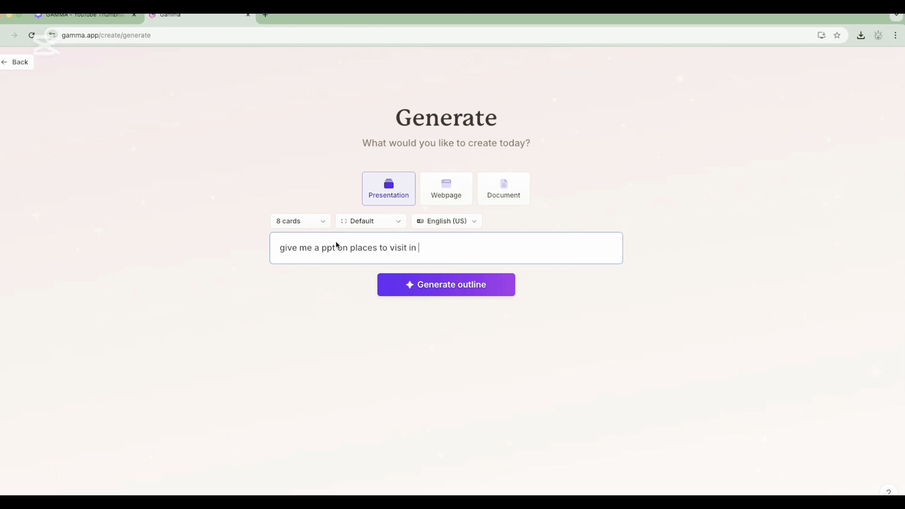
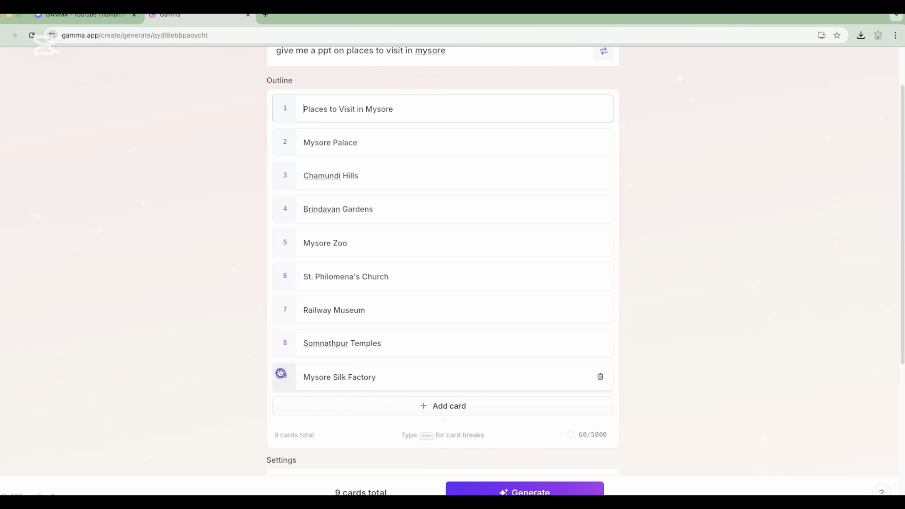
Move the Mysore Silk Factory card up to seventh place in the outline, directly above Railway Museum
drag(280, 374, 280, 307)
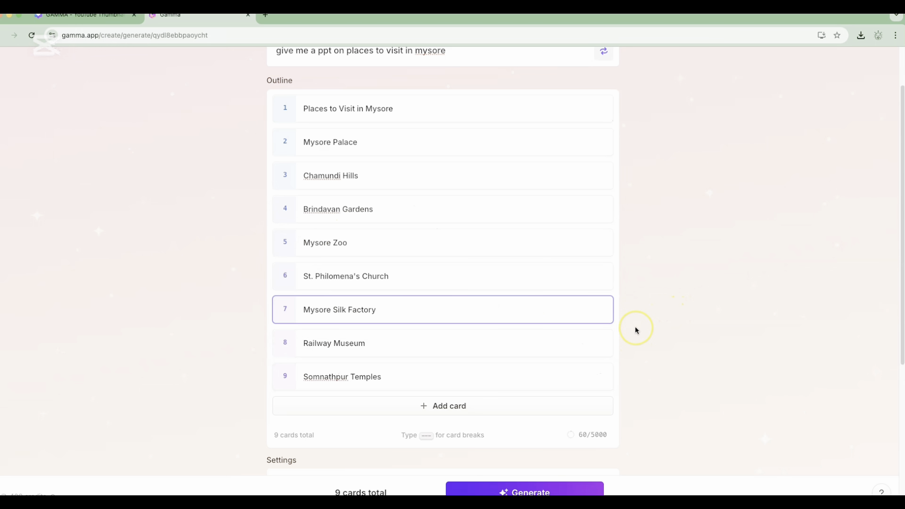
Examine the available image sources and image models in the generation settings, keeping the current choices
scroll(603, 348, down, 3)
scroll(604, 351, down, 2)
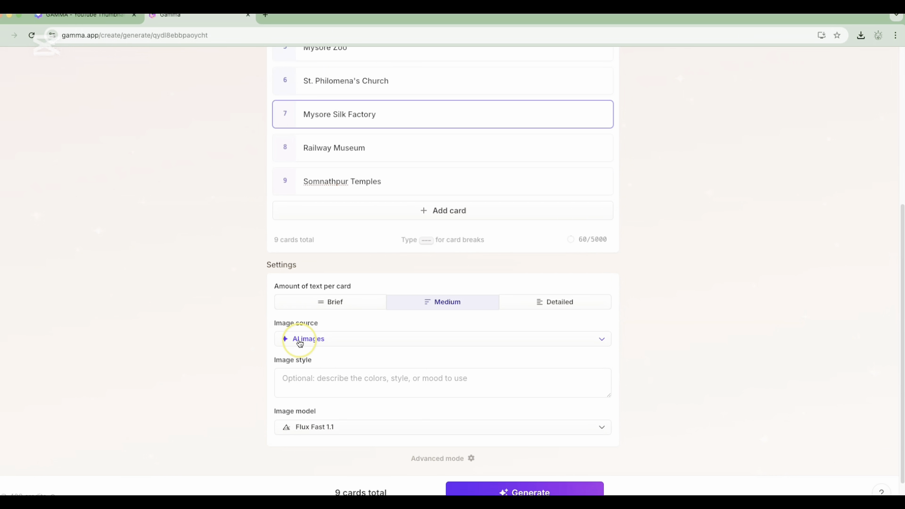
click(602, 341)
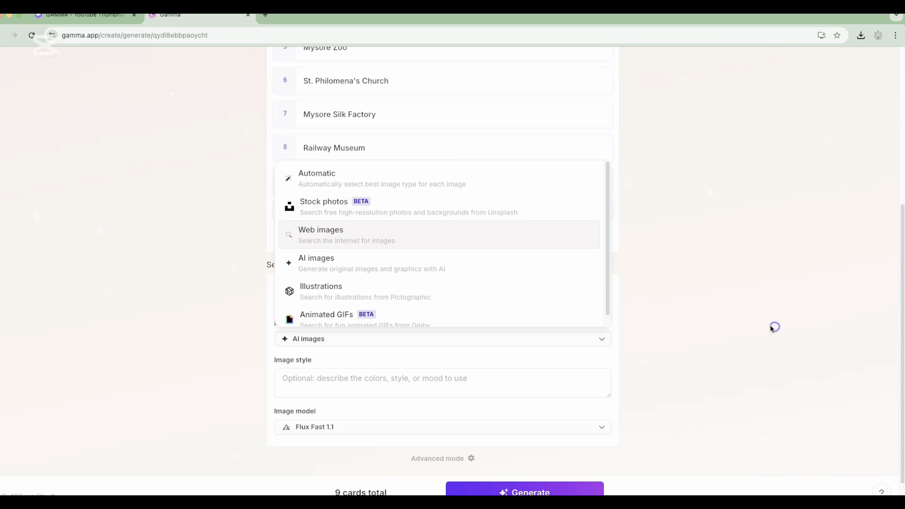
click(742, 331)
scroll(697, 343, down, 1)
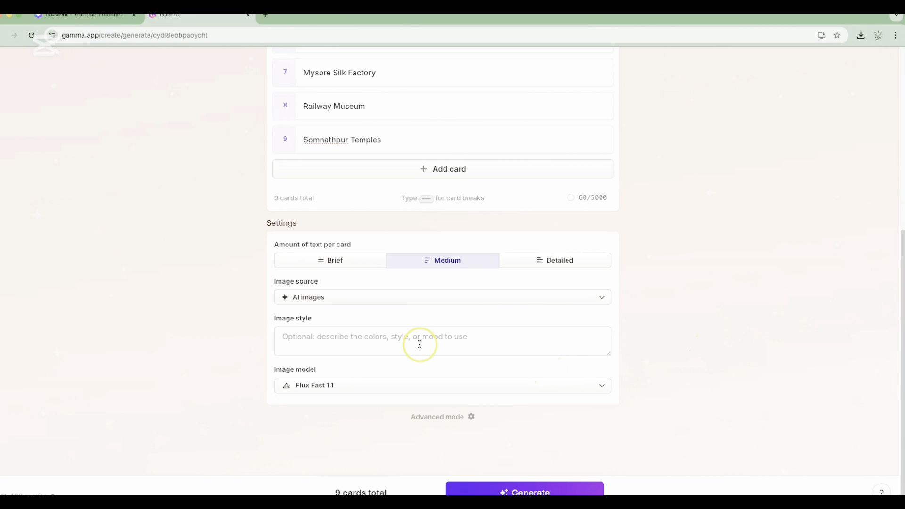
click(349, 386)
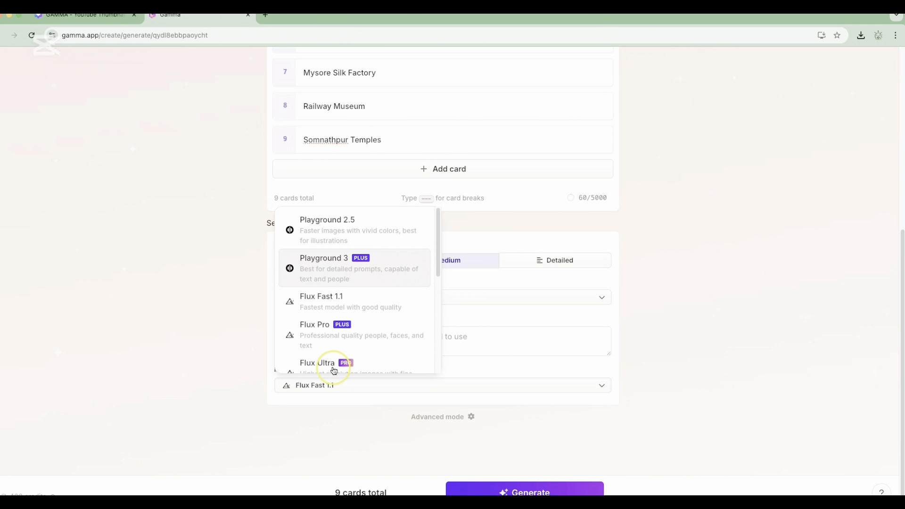
click(224, 361)
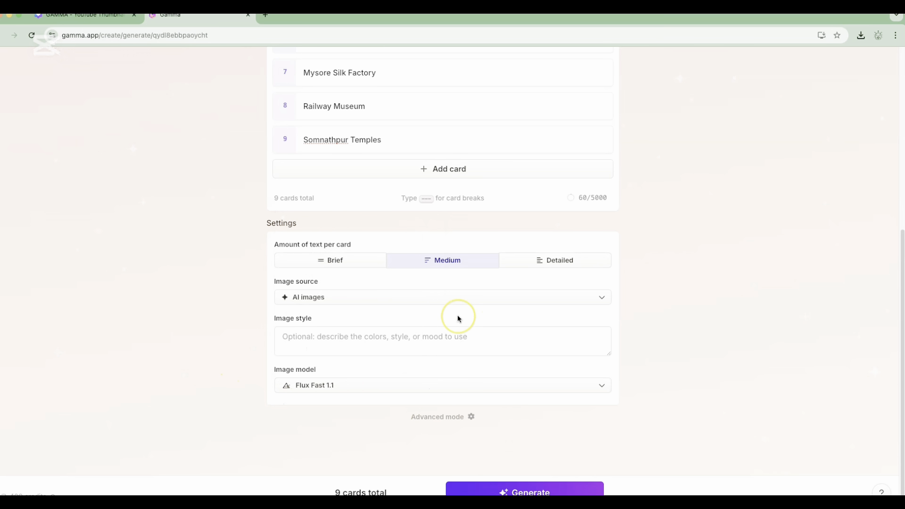
Review the prompt, outline and settings, and generate the nine-card presentation with Medium text and AI images
scroll(587, 335, up, 4)
scroll(462, 324, up, 3)
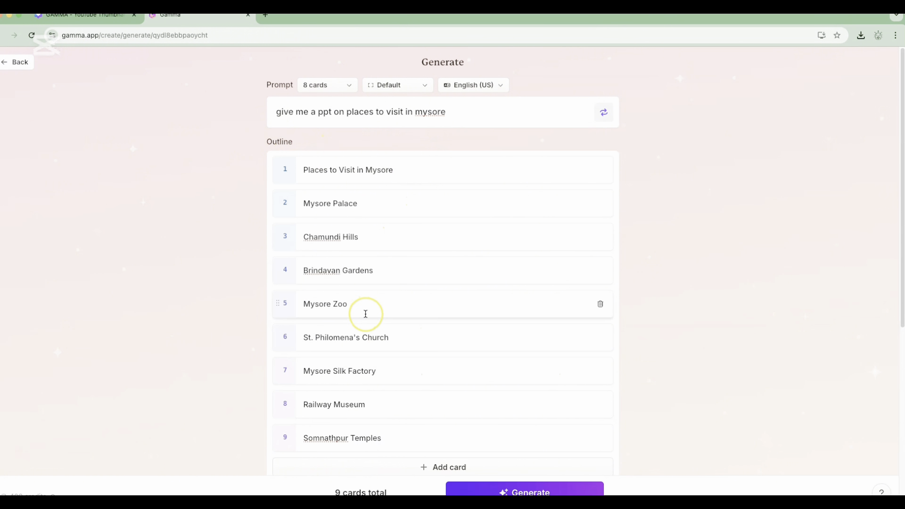
scroll(365, 314, down, 2)
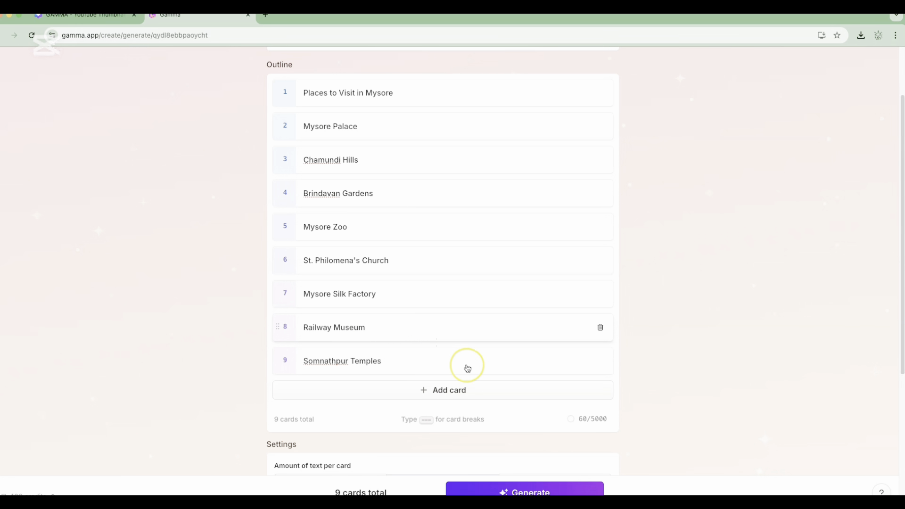
scroll(467, 368, down, 5)
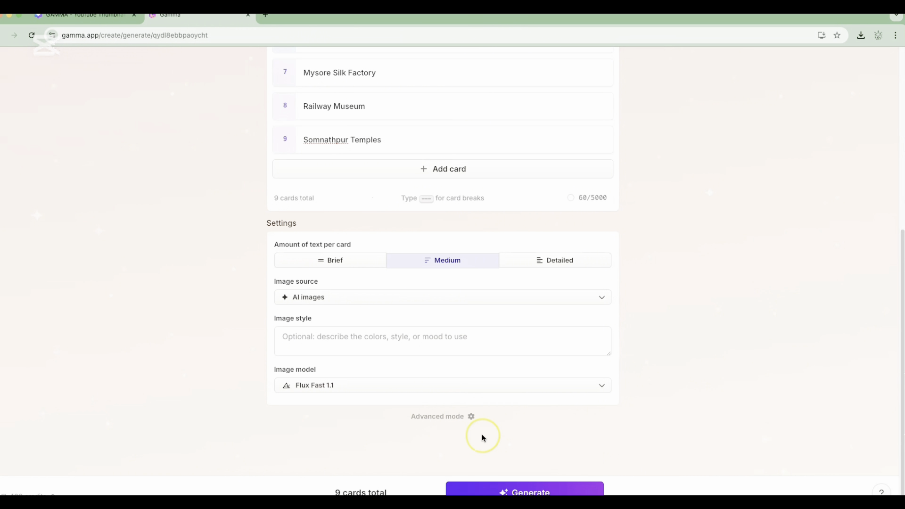
click(514, 492)
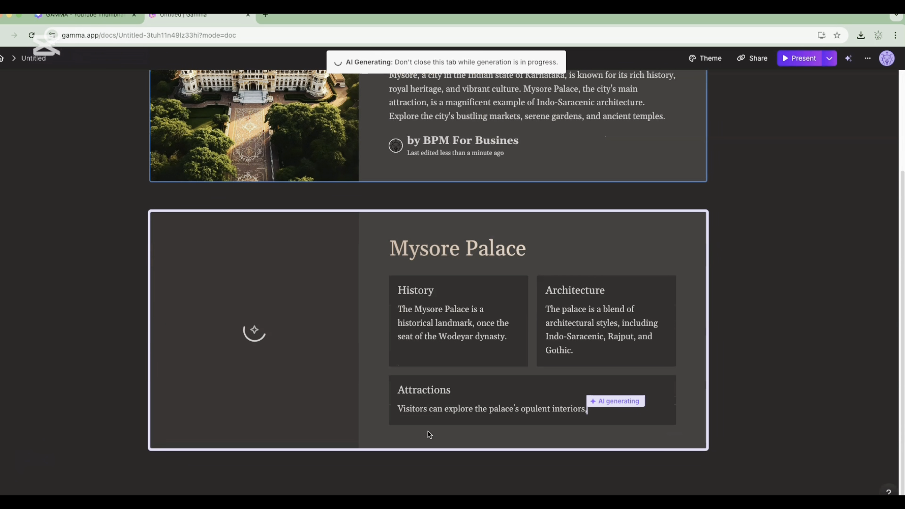
Look through the cards during and after generation, from the Somnathpur Temples card back up to the title card
scroll(398, 391, up, 2)
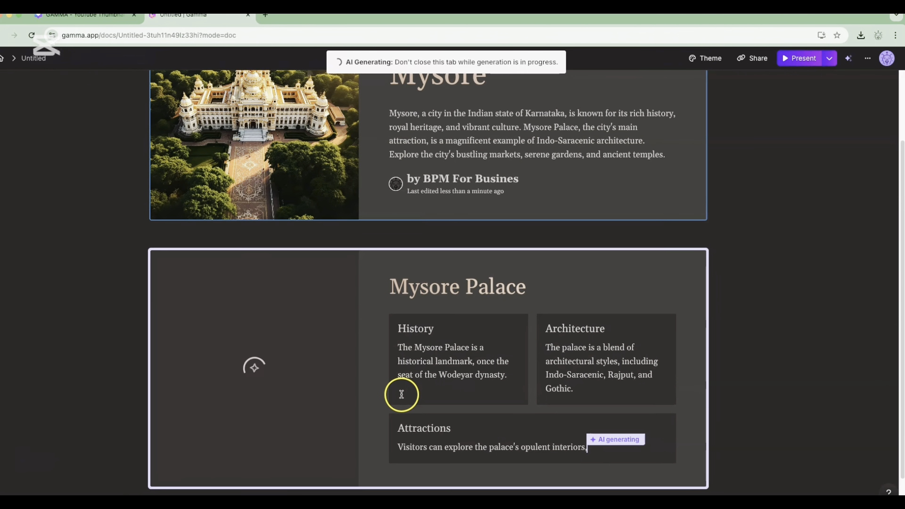
scroll(405, 301, up, 1)
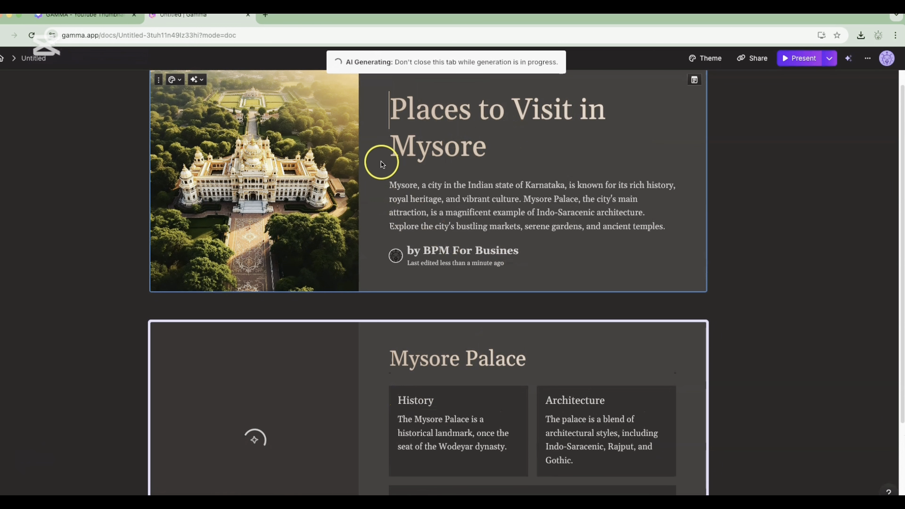
scroll(412, 230, down, 3)
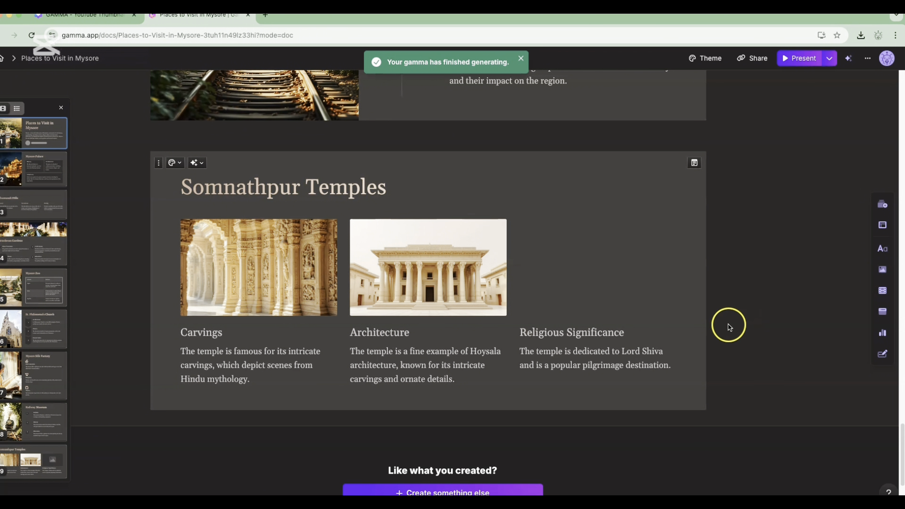
scroll(720, 325, down, 2)
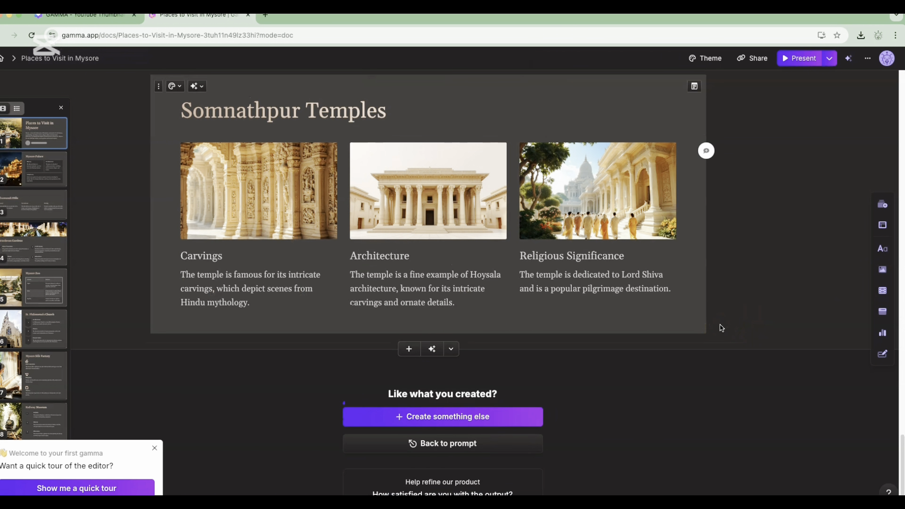
scroll(594, 318, up, 5)
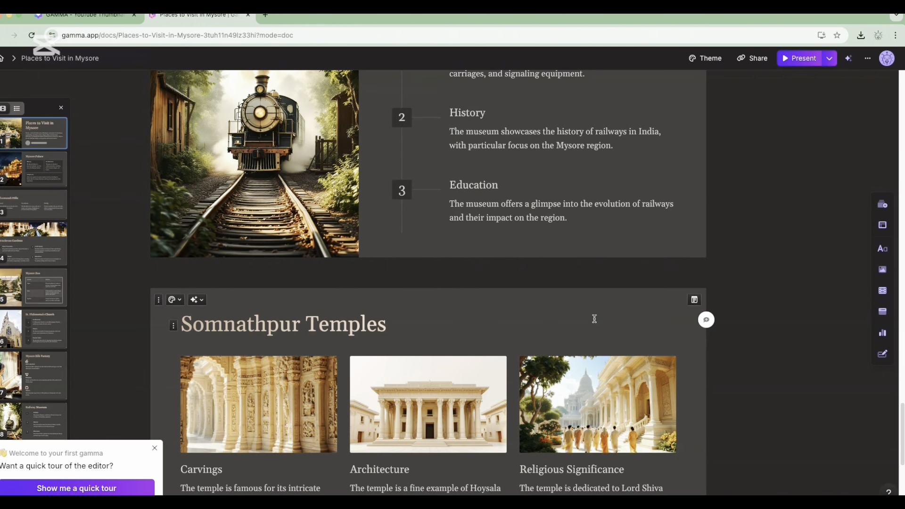
scroll(594, 318, up, 18)
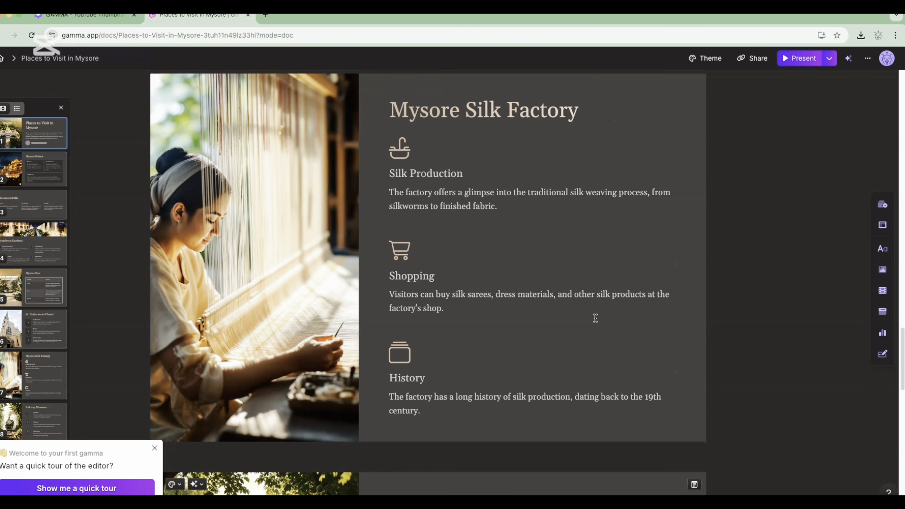
scroll(595, 318, up, 20)
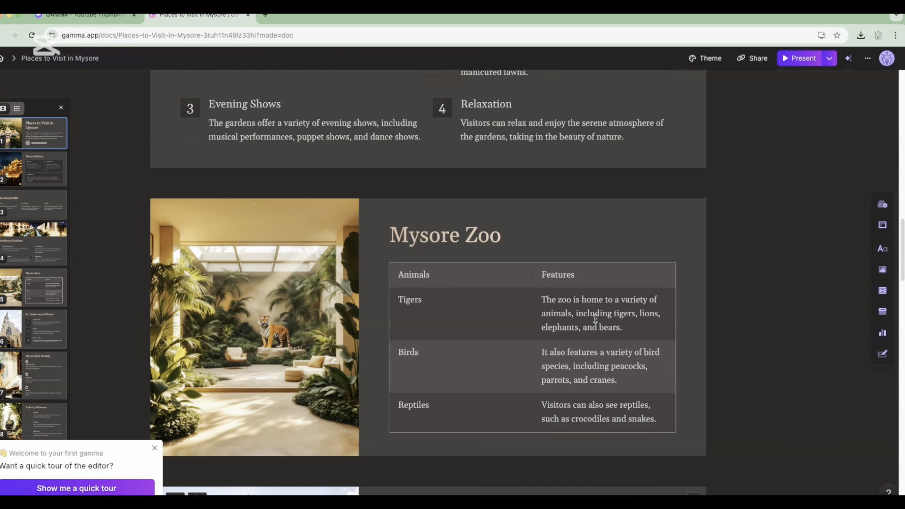
scroll(595, 319, up, 12)
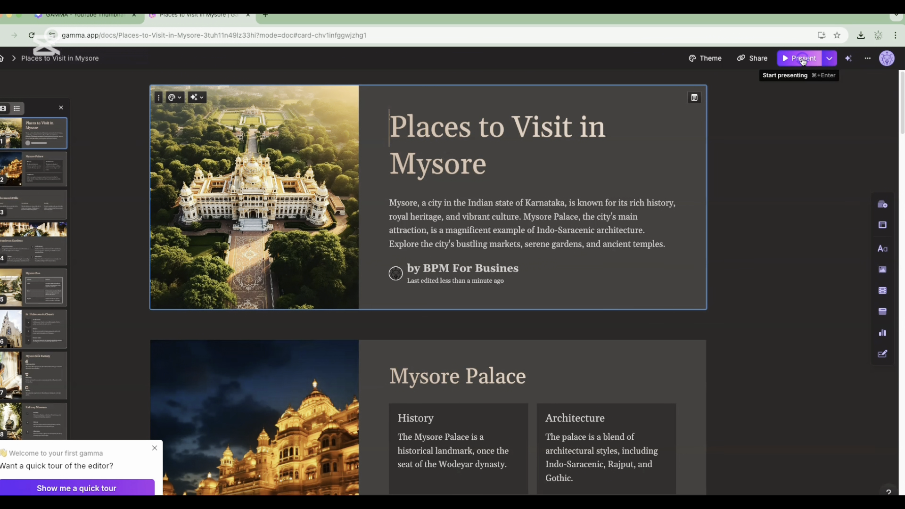
Present the deck in the current tab and advance through the slides from the title past St. Philomena's Church
click(802, 60)
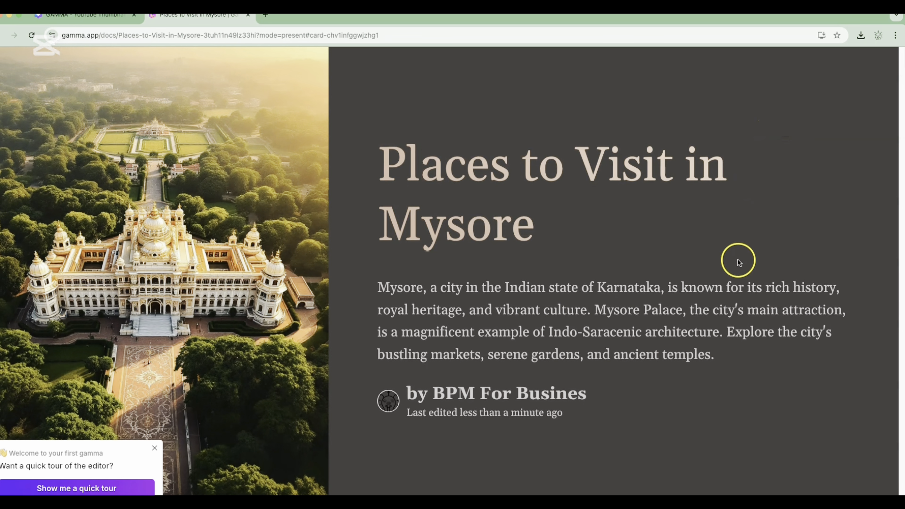
click(766, 256)
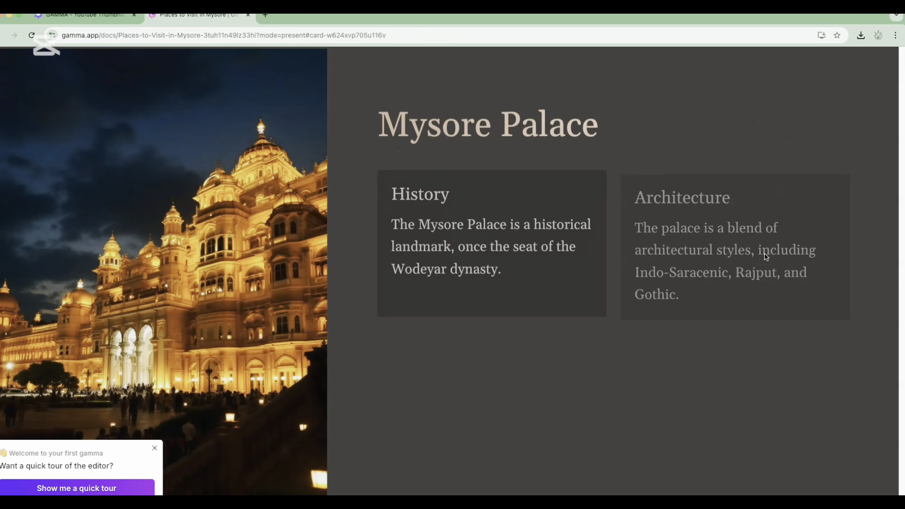
click(765, 257)
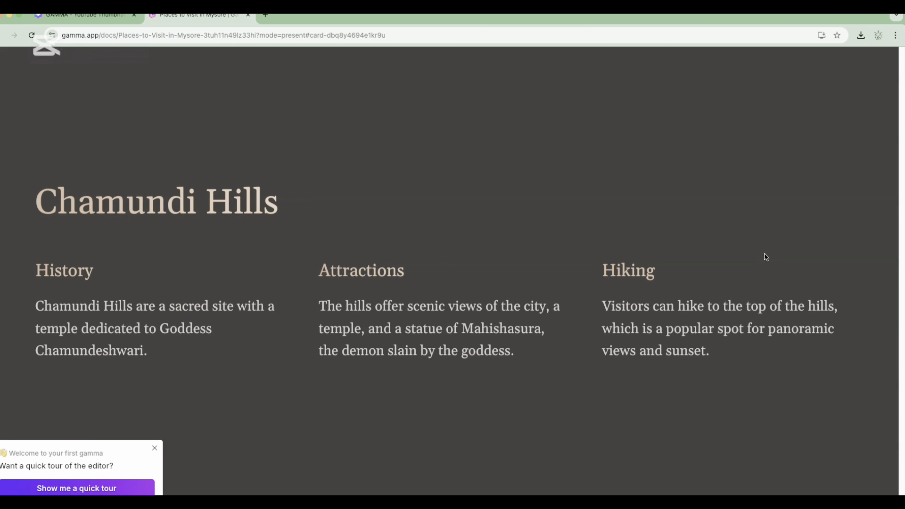
click(765, 256)
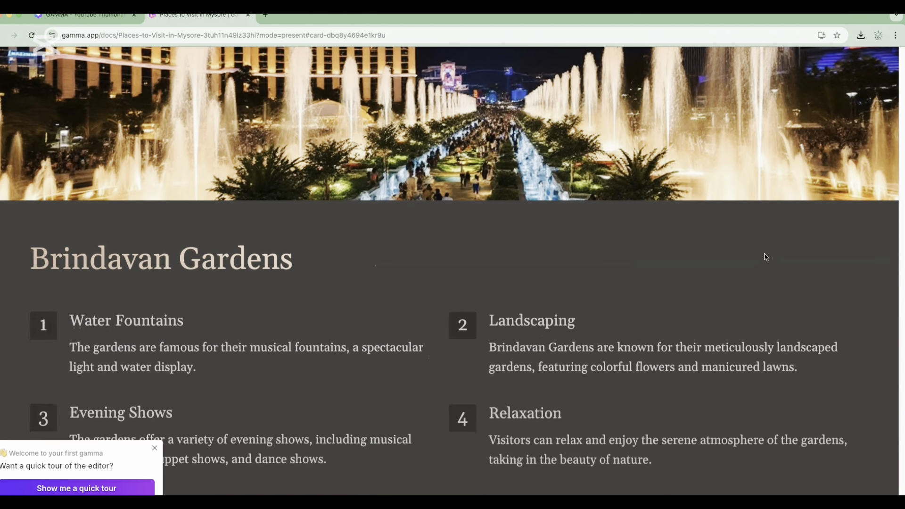
click(766, 257)
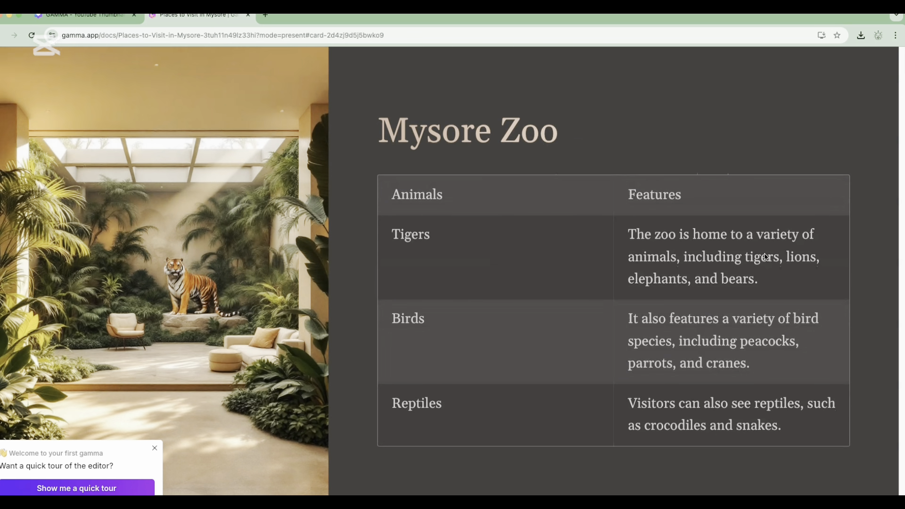
click(766, 257)
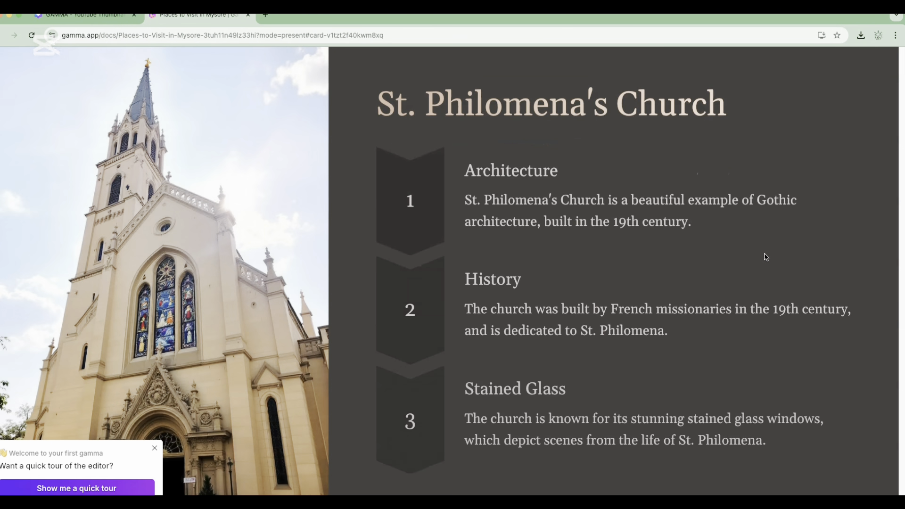
click(765, 257)
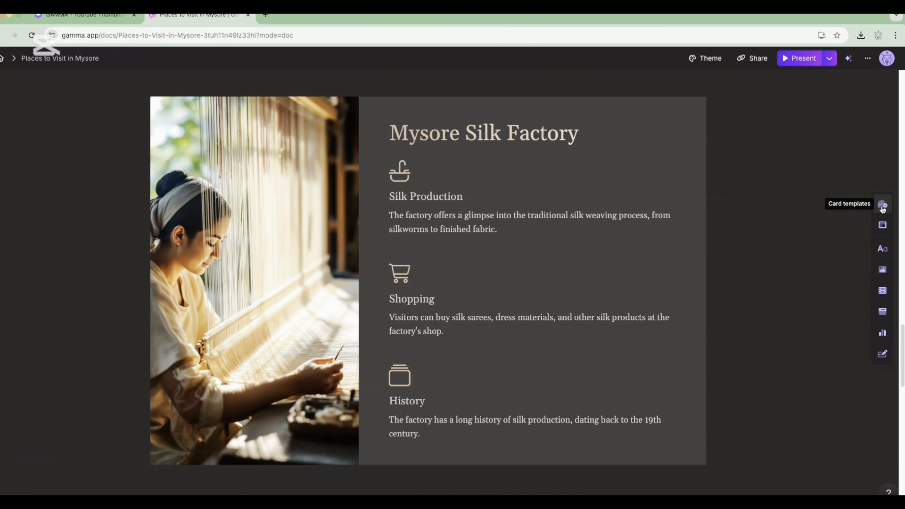
Examine the text, table, list, callout and image elements that can be inserted into the cards
click(882, 252)
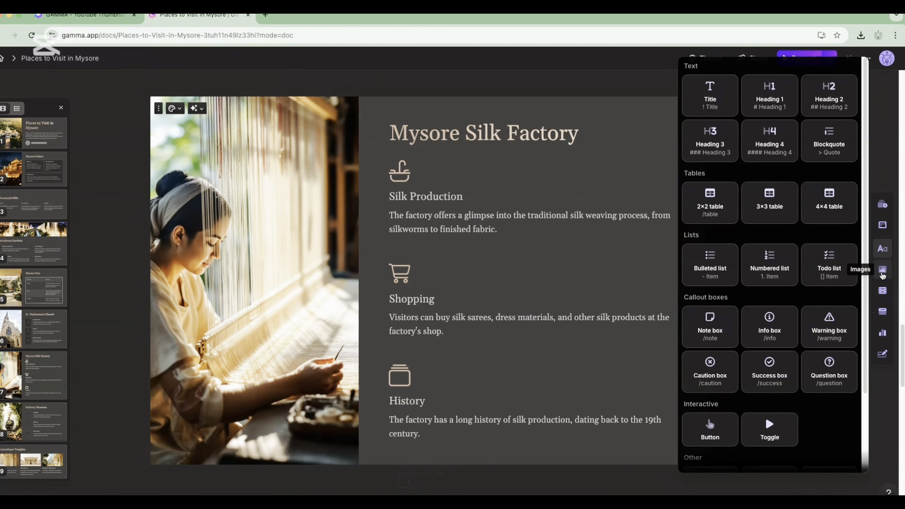
mouse_move(882, 275)
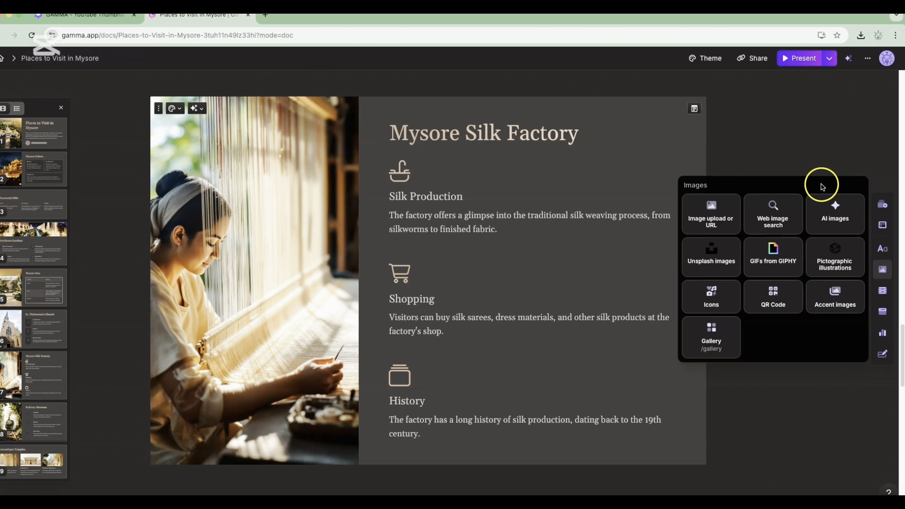
Examine the presentation's collaboration settings and the available presenting modes
click(755, 61)
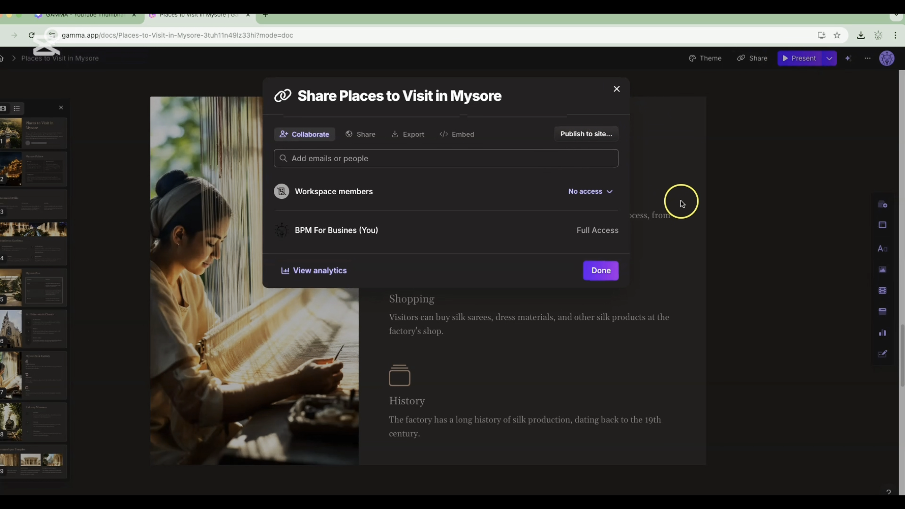
click(314, 159)
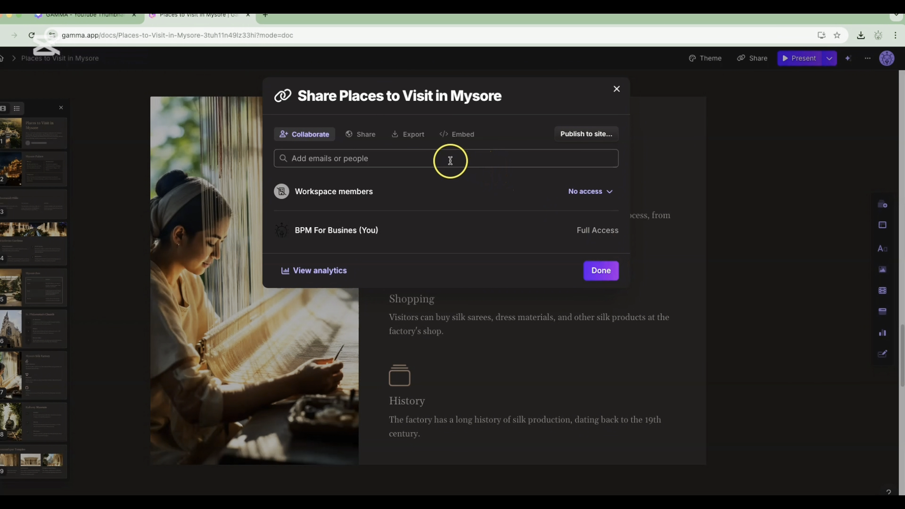
click(616, 90)
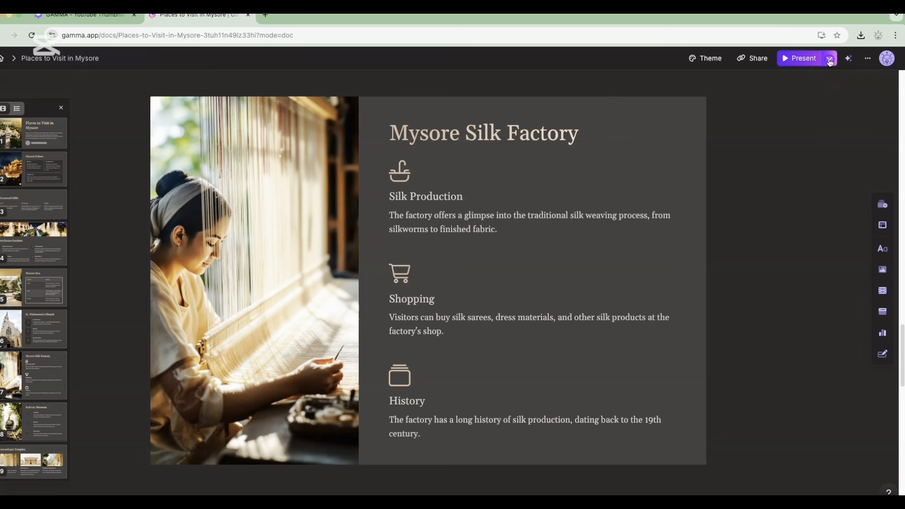
click(828, 59)
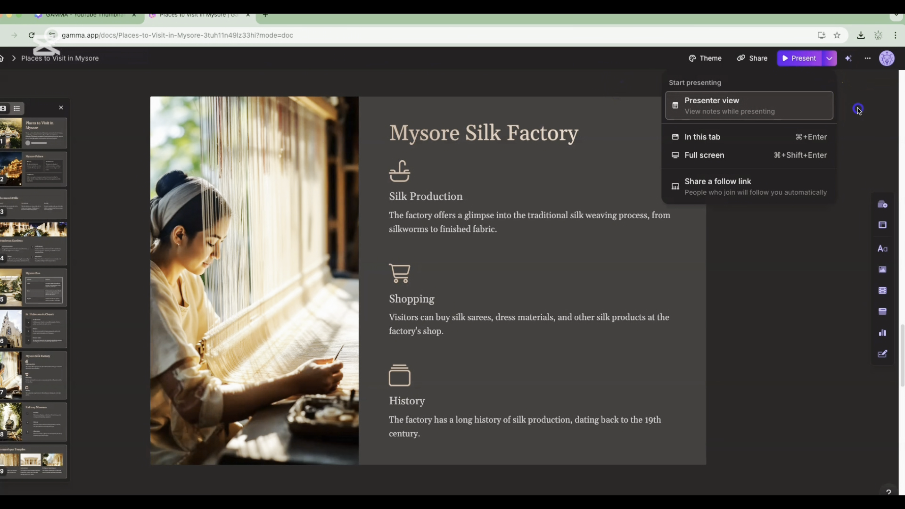
Examine the presentation's export formats, collaborator access and link-sharing settings
click(755, 61)
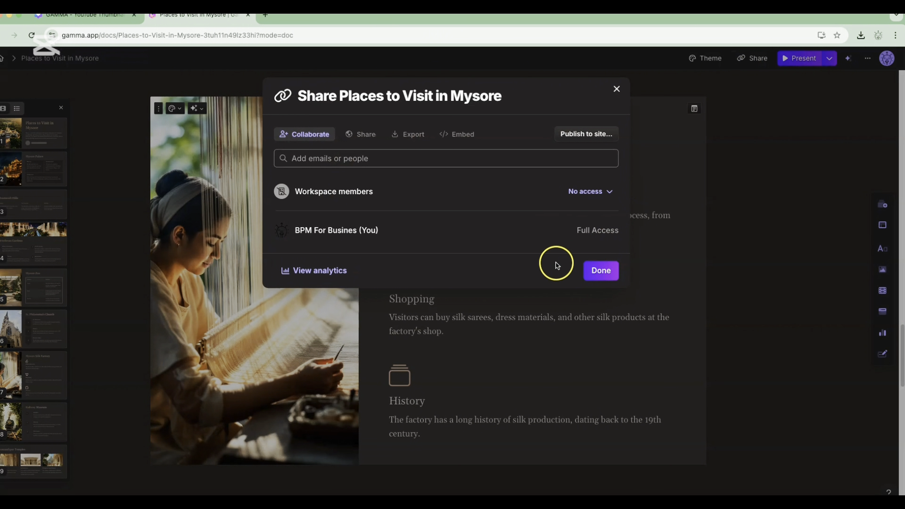
click(418, 141)
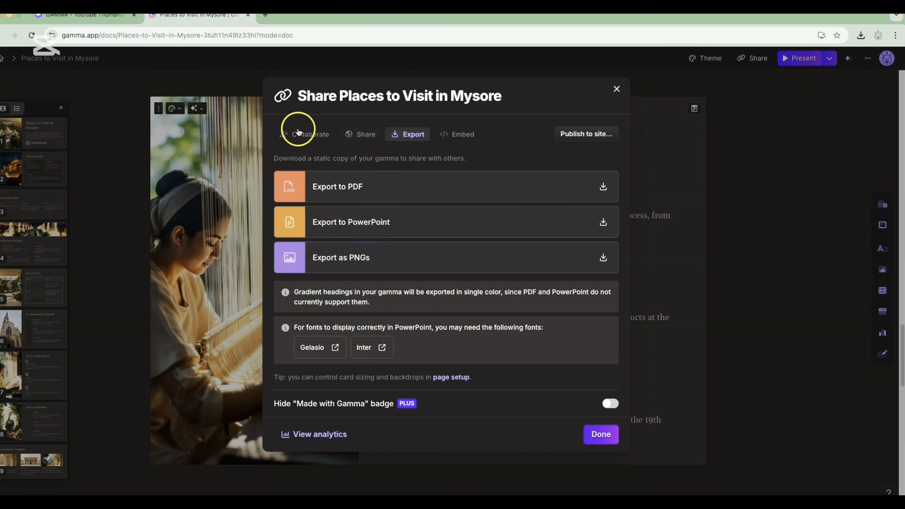
click(309, 136)
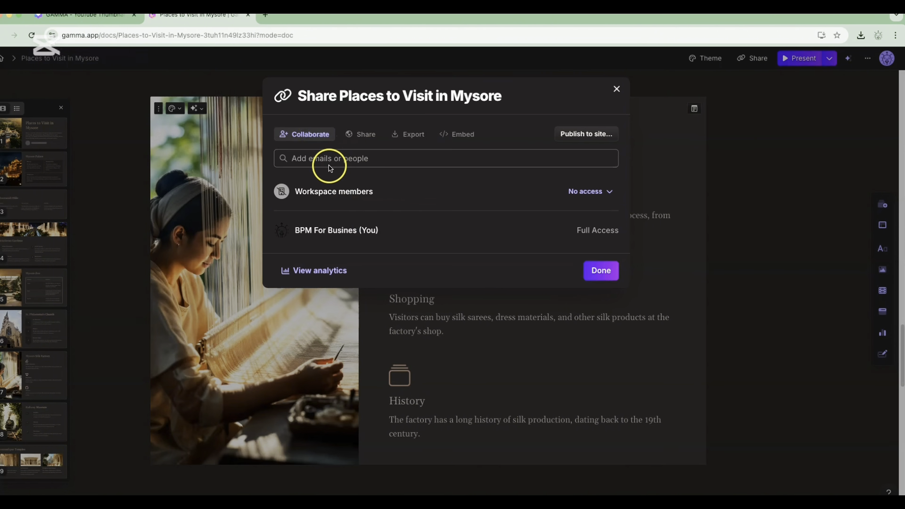
click(362, 136)
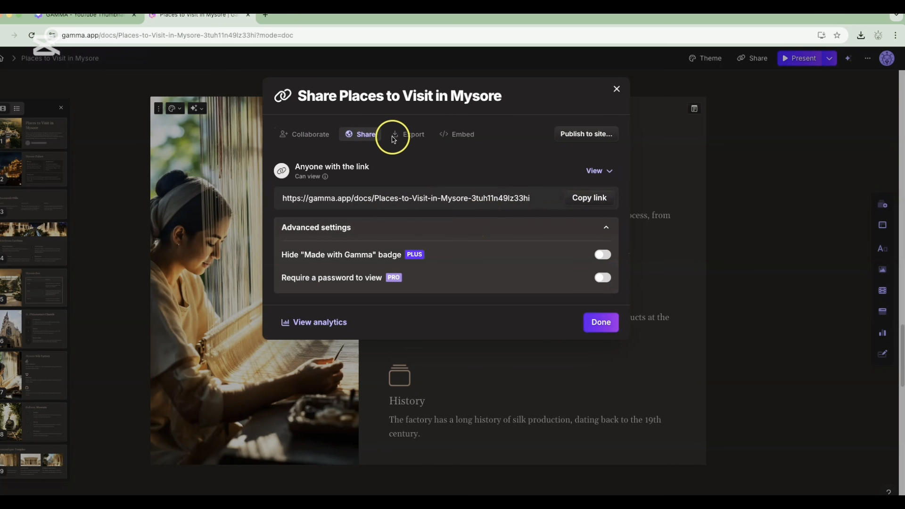
Examine the presentation's website embed snippet and badge setting, and close the sharing settings
click(463, 137)
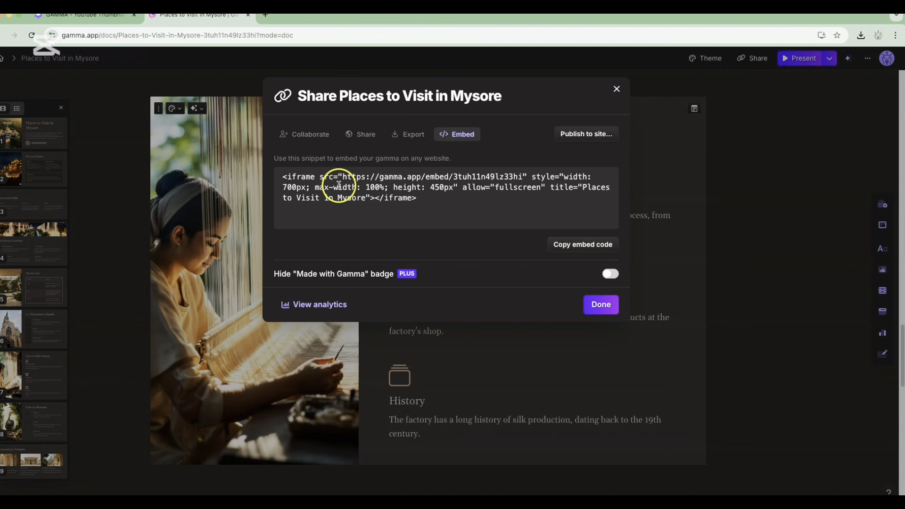
click(617, 91)
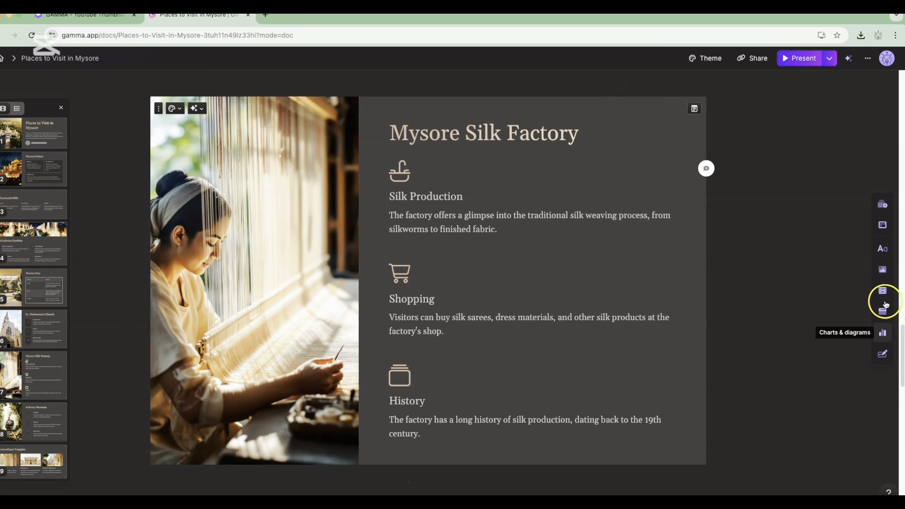
Examine the insertable image sources and the styling and AI editing options of the Mysore Silk Factory card
click(881, 271)
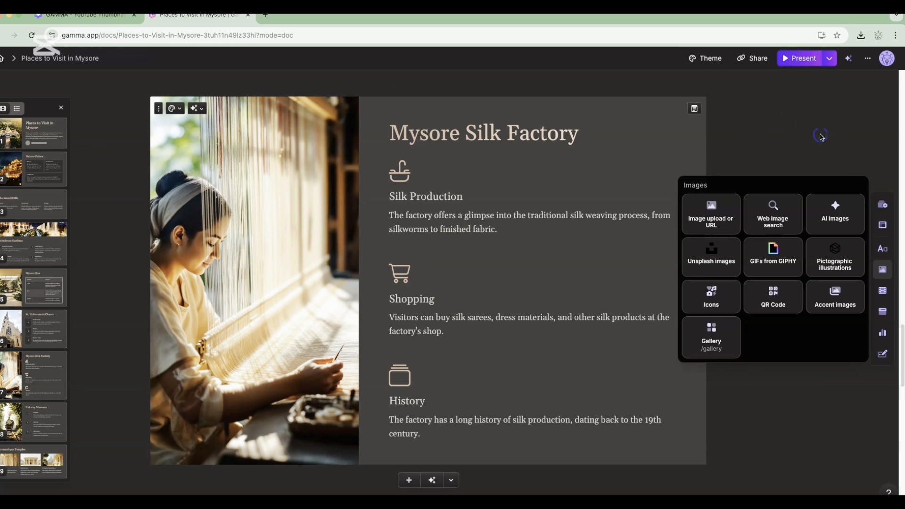
click(343, 86)
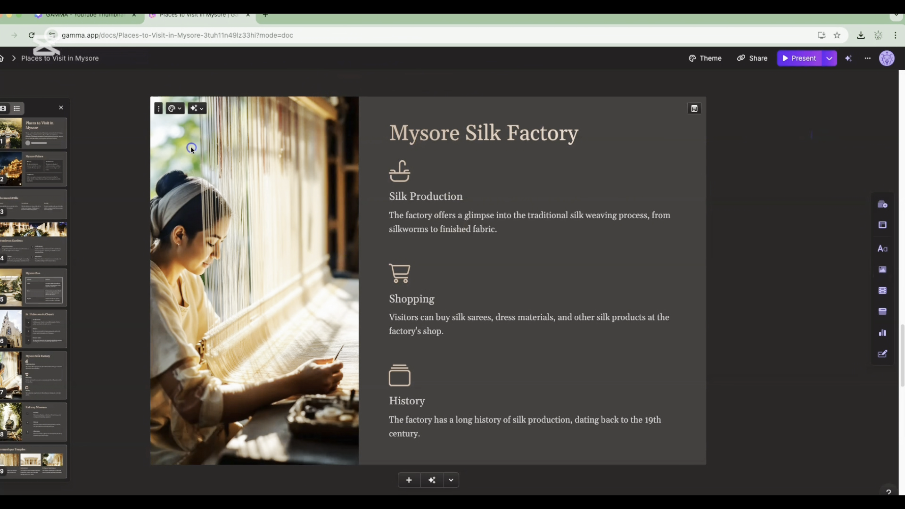
click(178, 112)
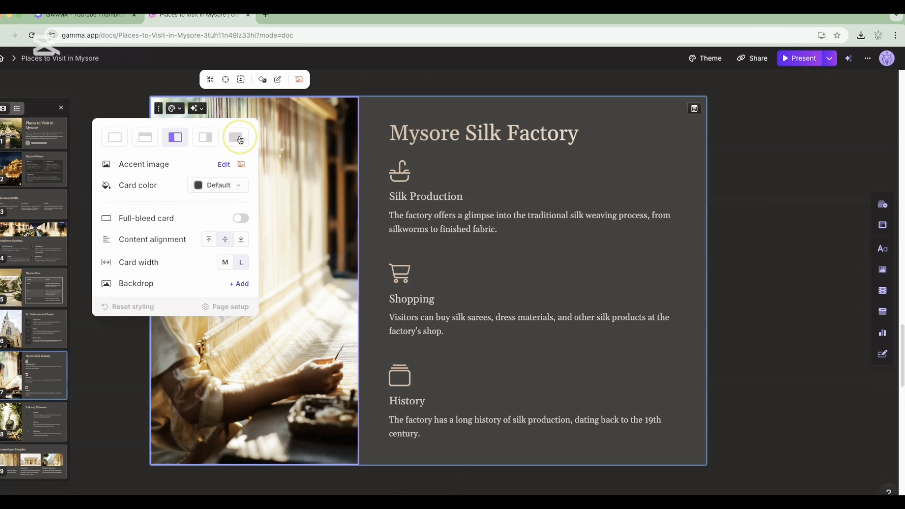
click(202, 109)
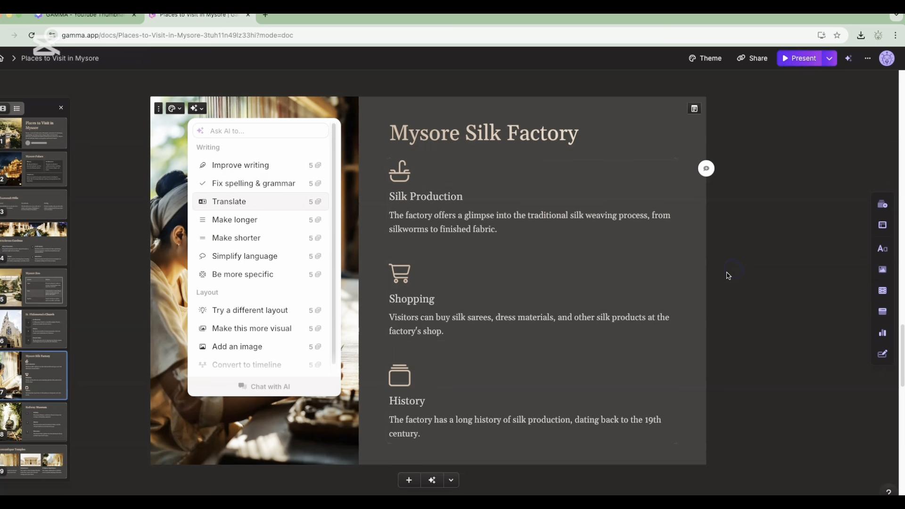
scroll(703, 264, up, 2)
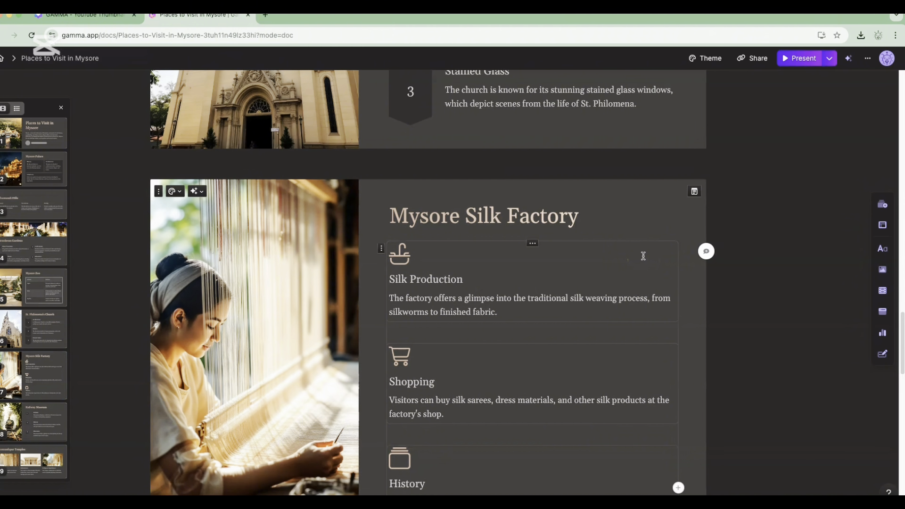
scroll(500, 255, up, 1)
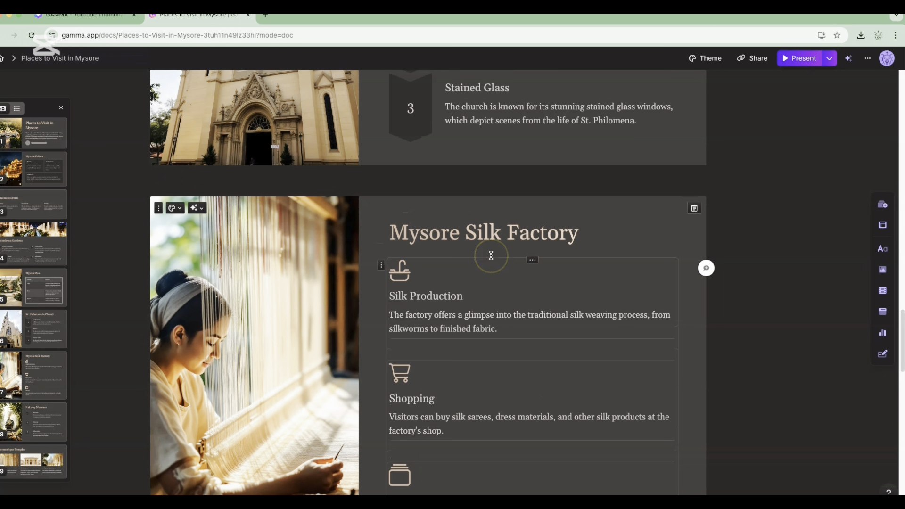
scroll(491, 256, down, 1)
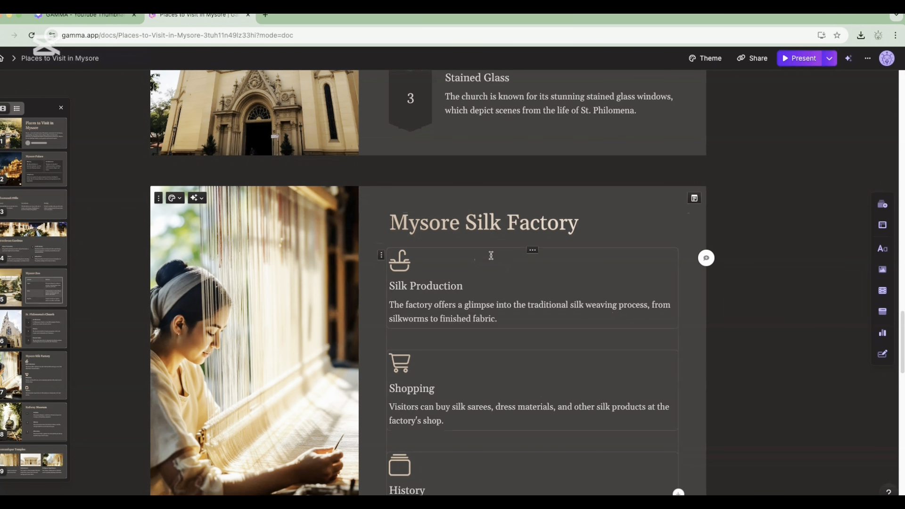